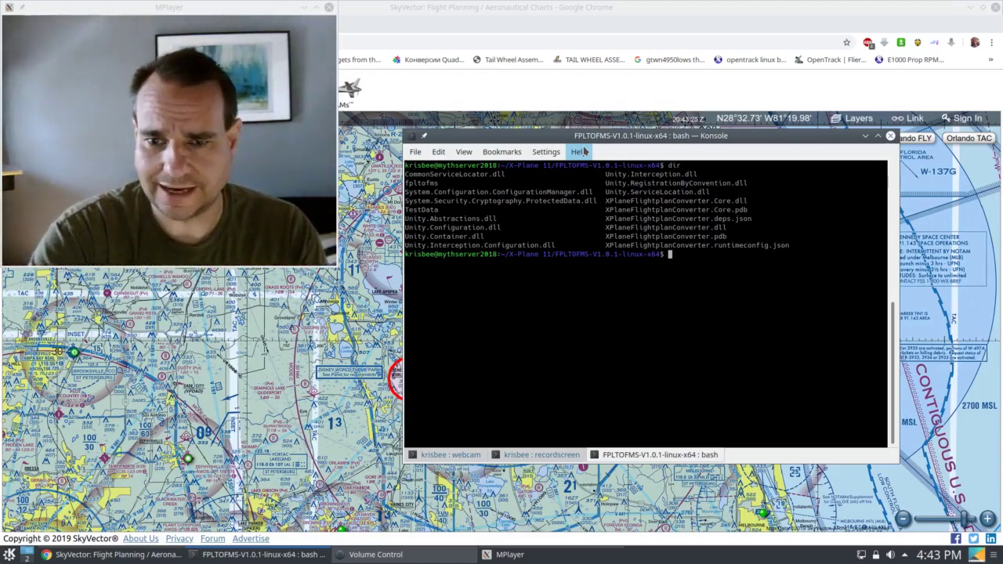
List the contents of the FPLTOFMS-V1.0.1-linux-x64 folder and display the fpltofms script
type("dir")
key("Return")
type("cat fpltofm")
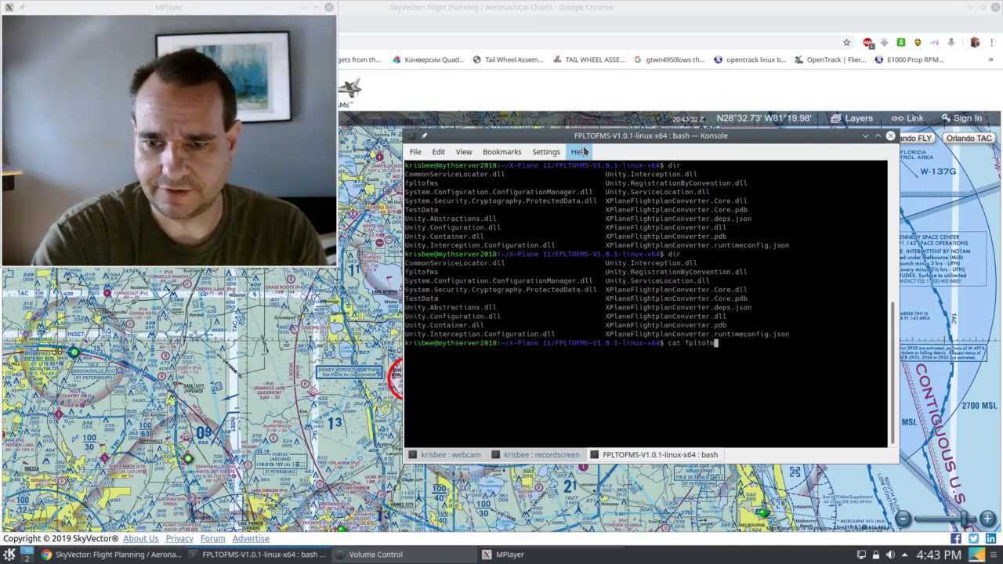
type("s")
key("Return")
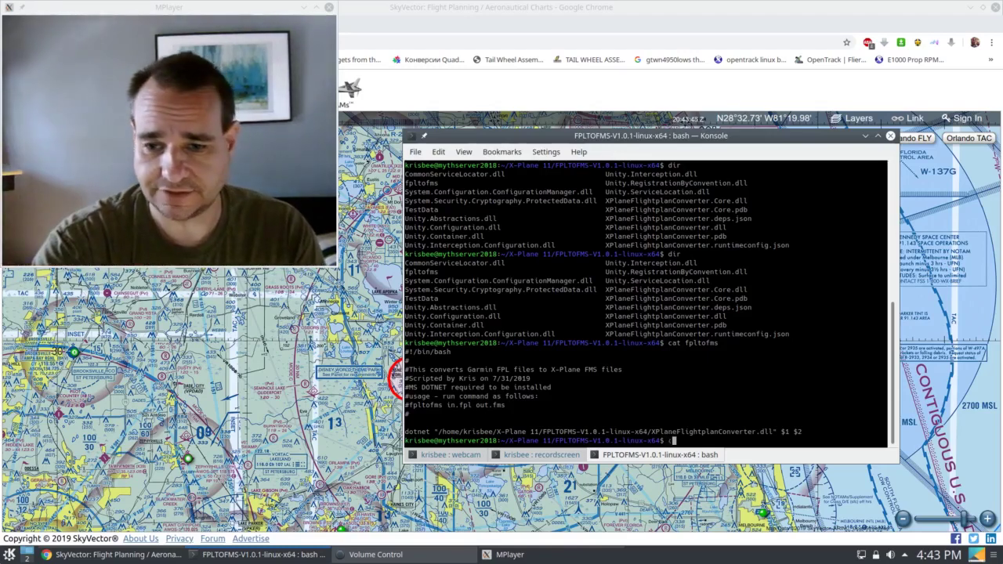
Clear the terminal and change from the converter folder through the home directory to Downloads
type("cls")
key("Return")
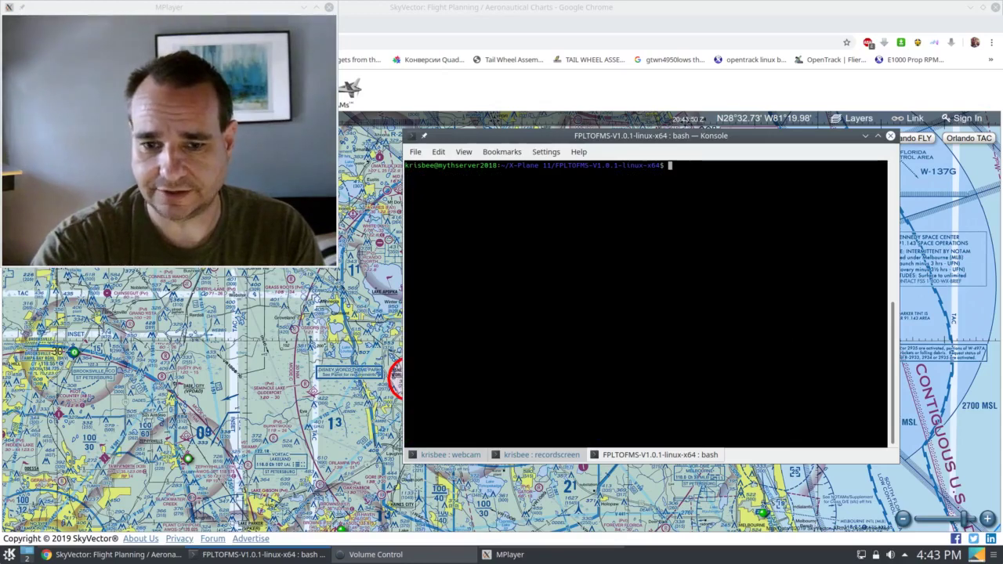
type("cd")
key("Return")
type("cd Dow")
key("Tab")
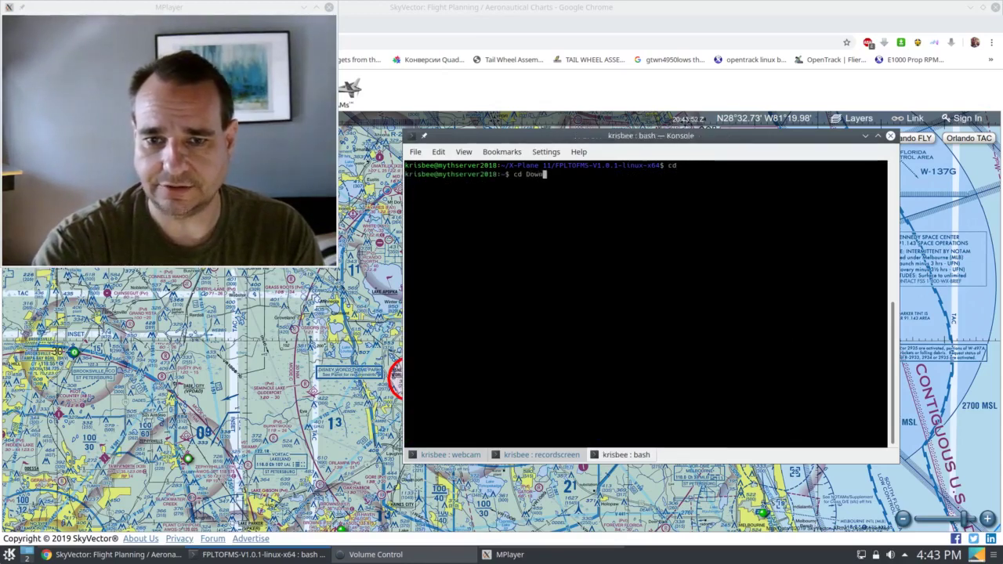
key("Return")
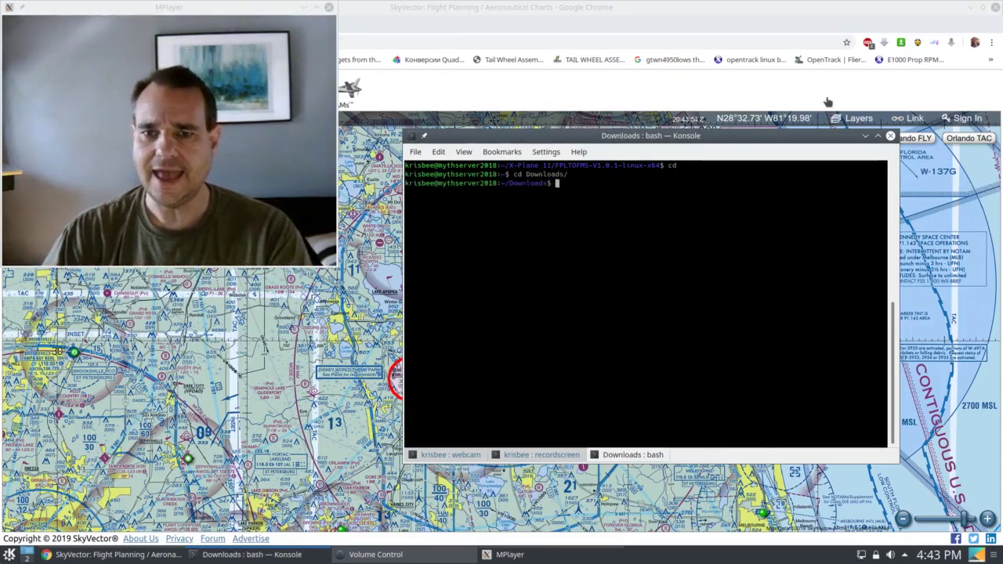
Switch to SkyVector in Chrome and set Orlando Executive (KORL) as the flight plan's departure airport from the chart
left_click(701, 10)
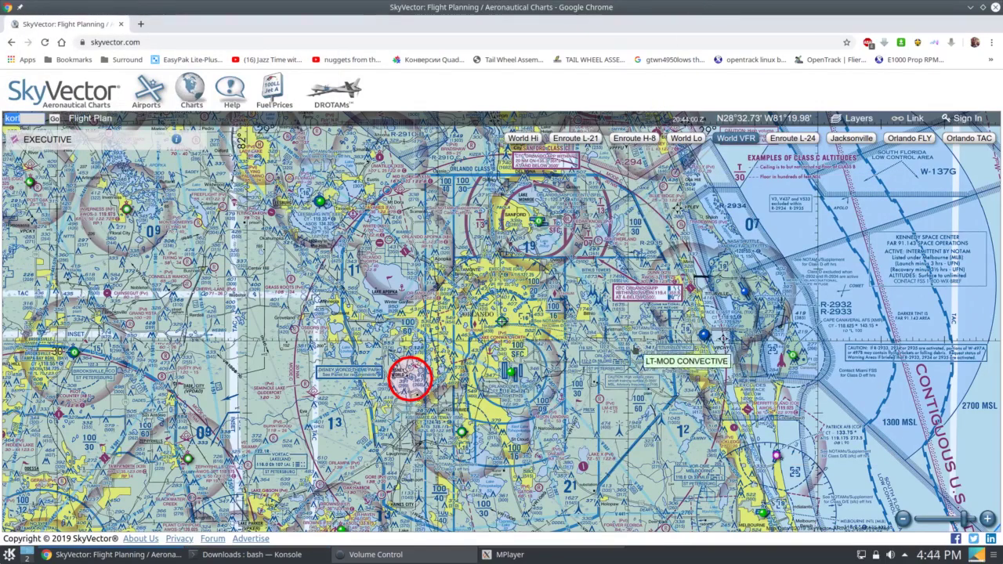
mouse_move(486, 378)
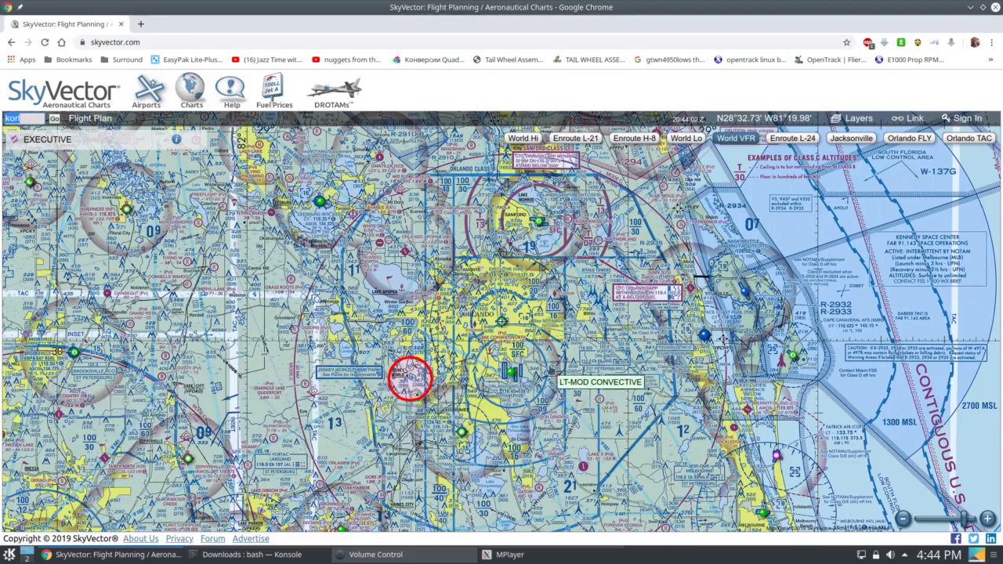
scroll(565, 423, "up", 1)
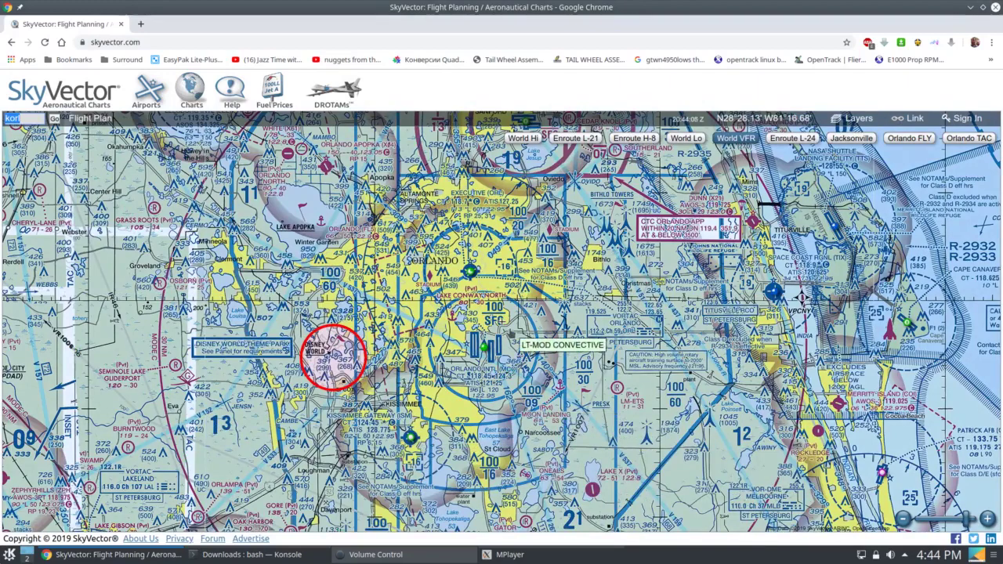
mouse_move(473, 274)
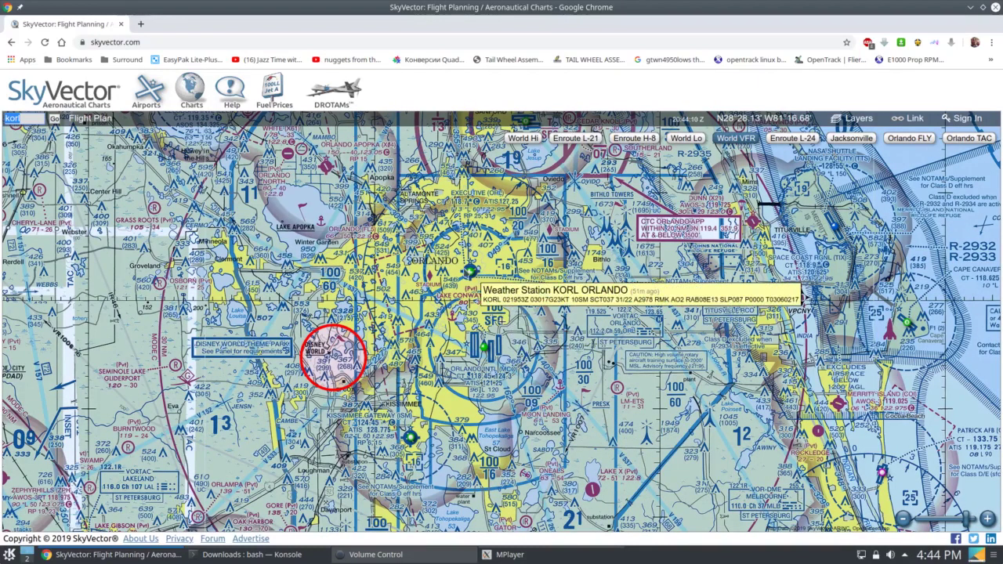
left_click(471, 272)
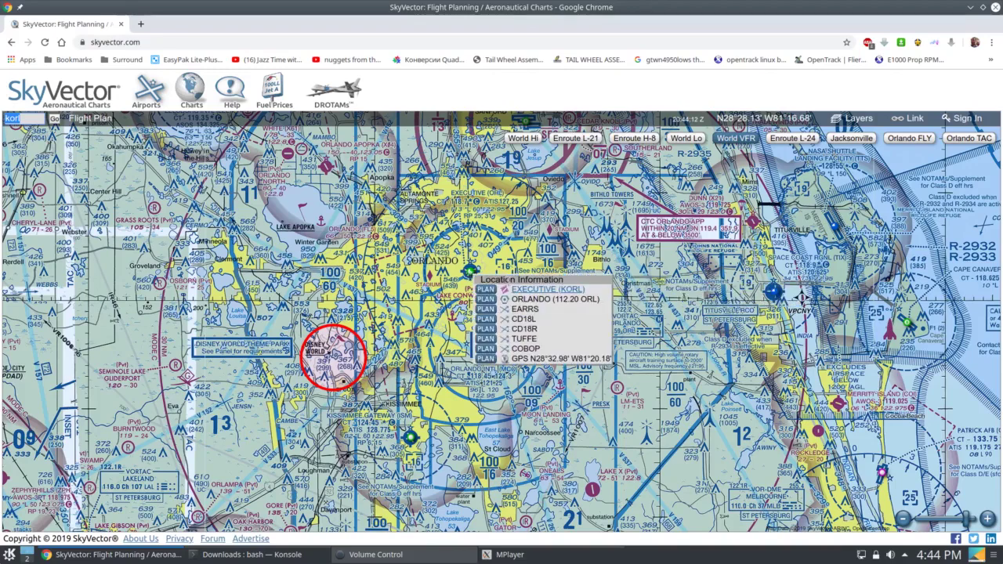
mouse_move(515, 292)
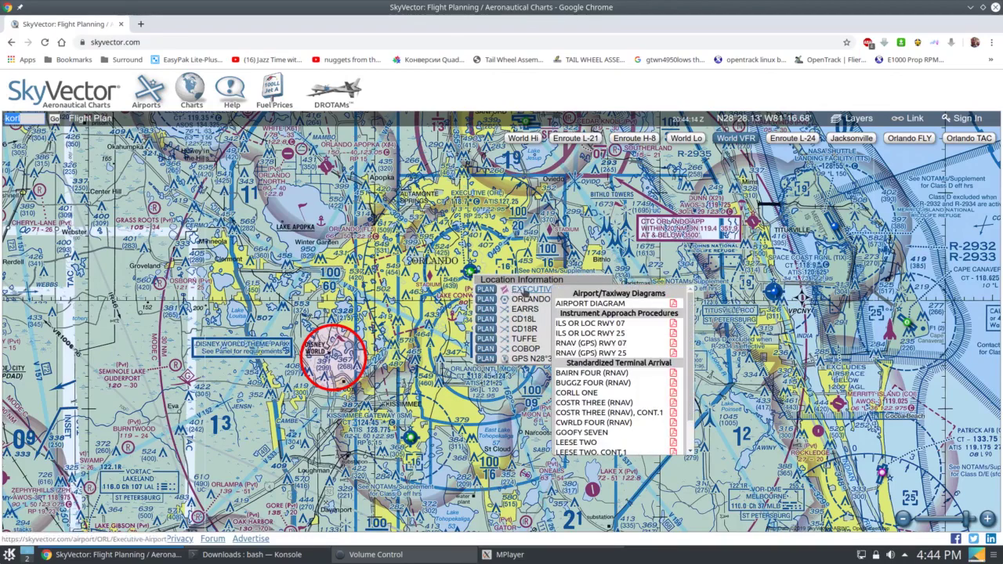
left_click(486, 290)
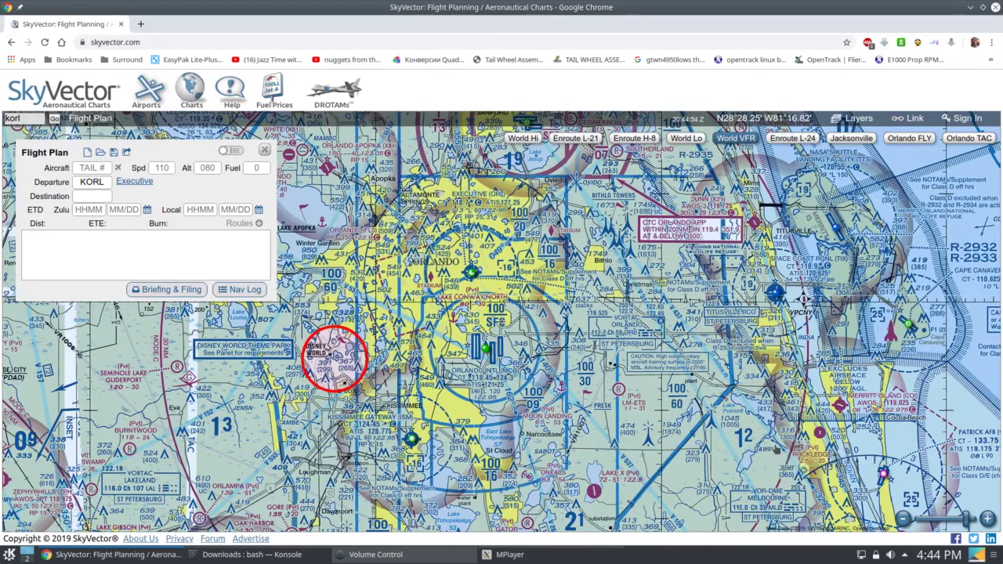
Add the waypoints AWINY, VPBOV and TRV (Treasure) to the route from the chart, in that order
left_click(776, 449)
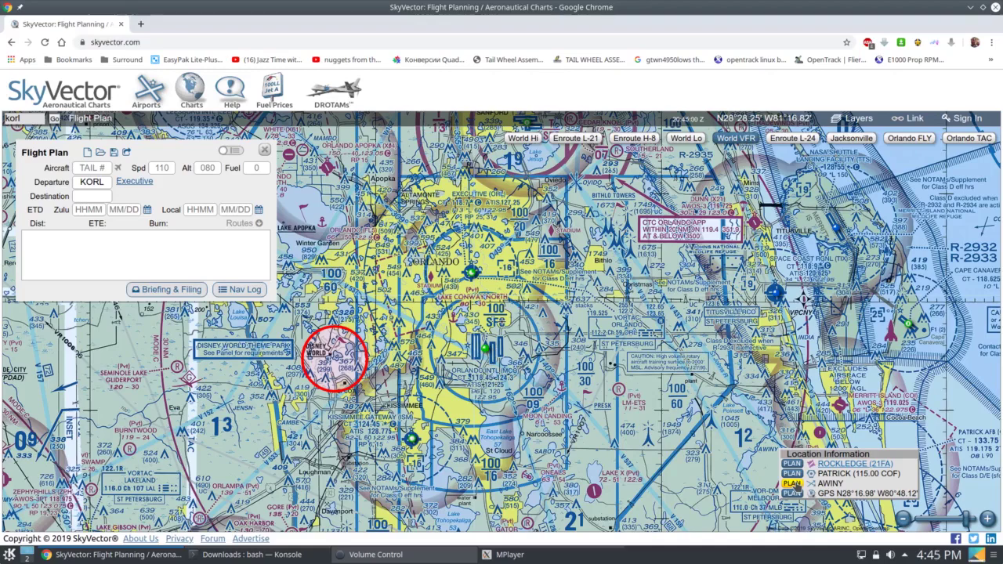
left_click(792, 484)
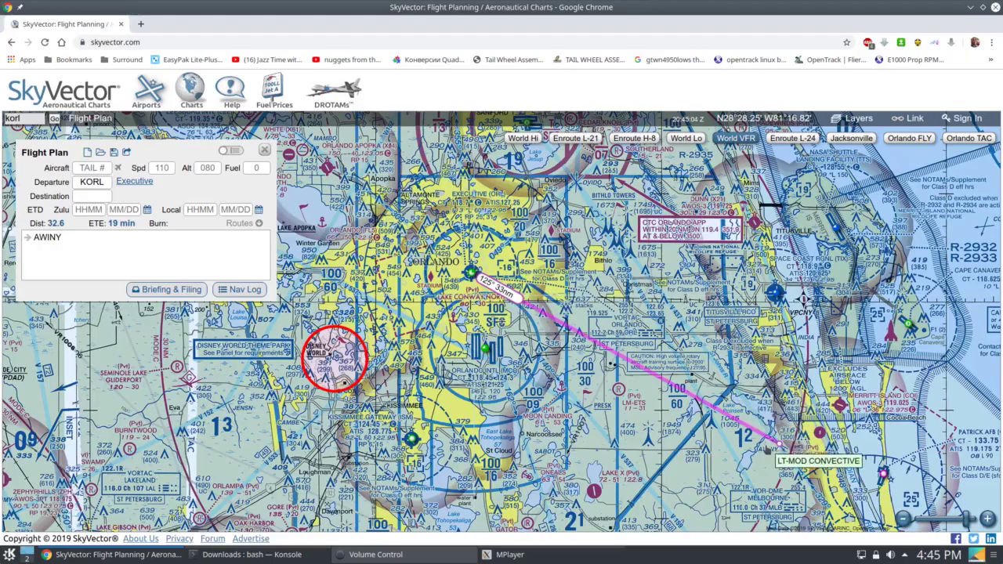
left_click_drag(803, 470, 655, 196)
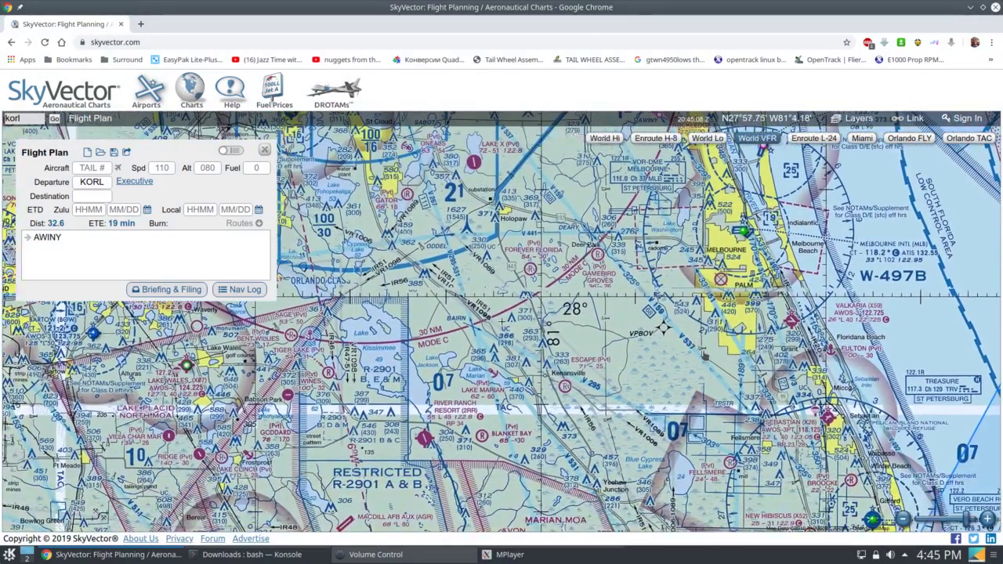
left_click(662, 329)
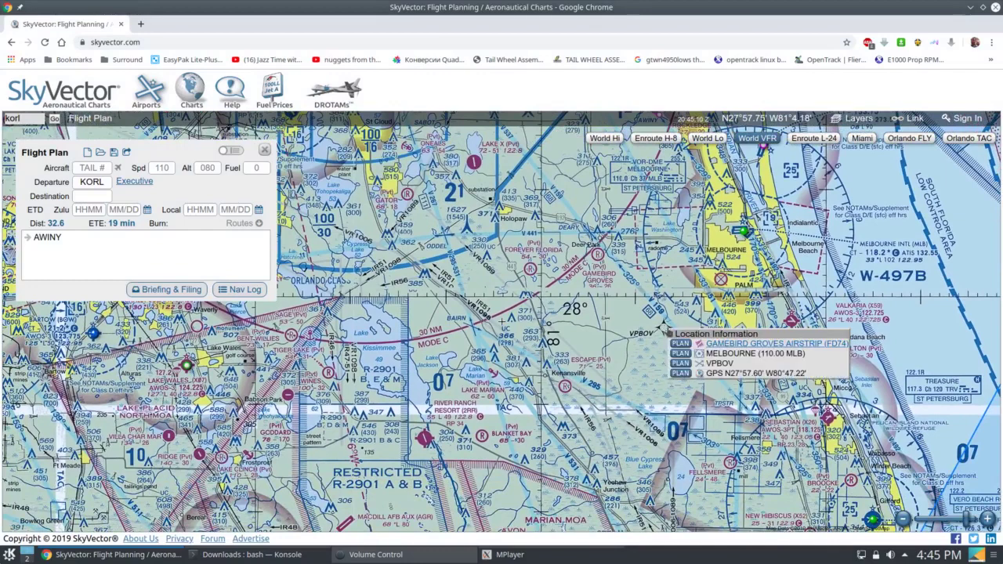
left_click(681, 363)
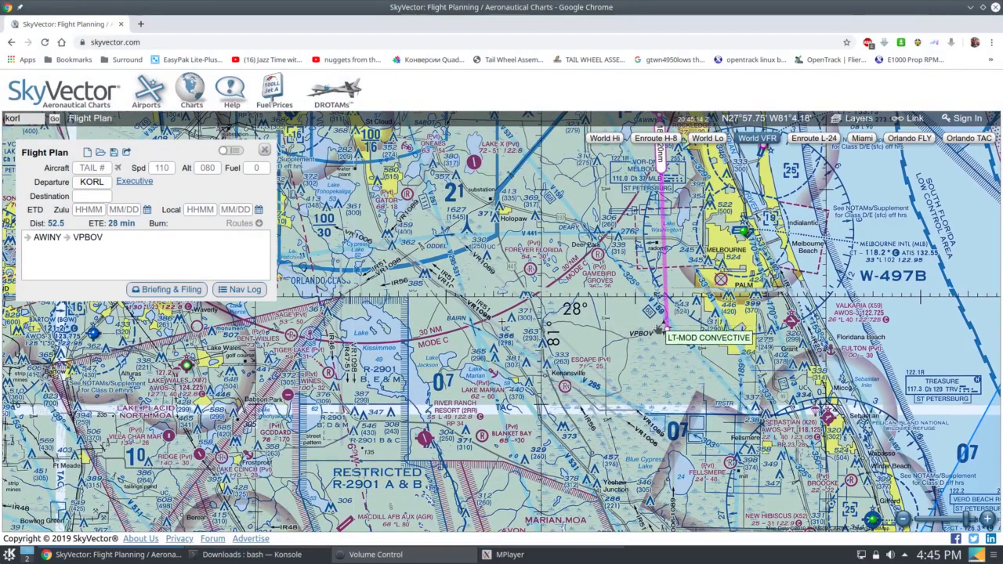
left_click_drag(646, 376, 637, 202)
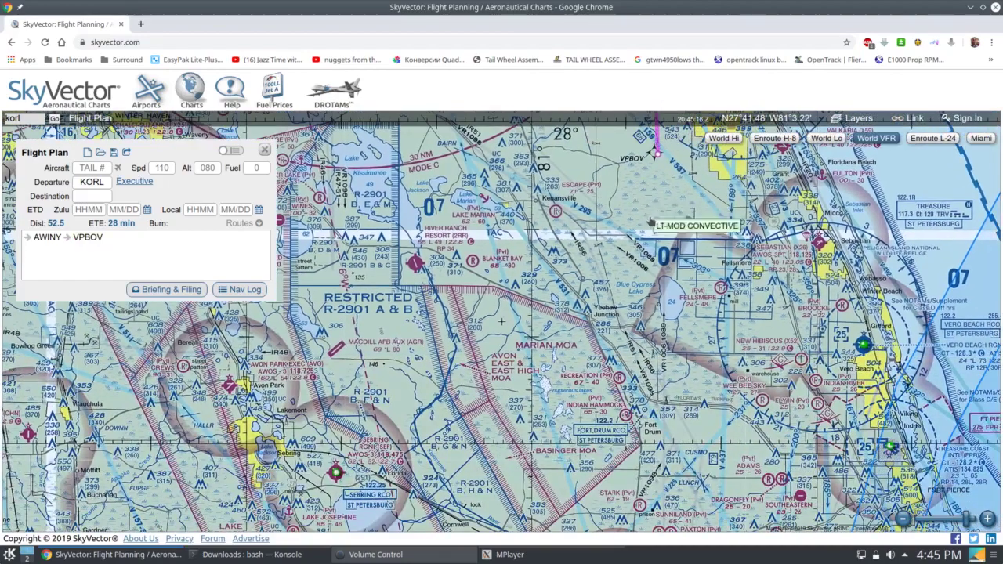
left_click(719, 288)
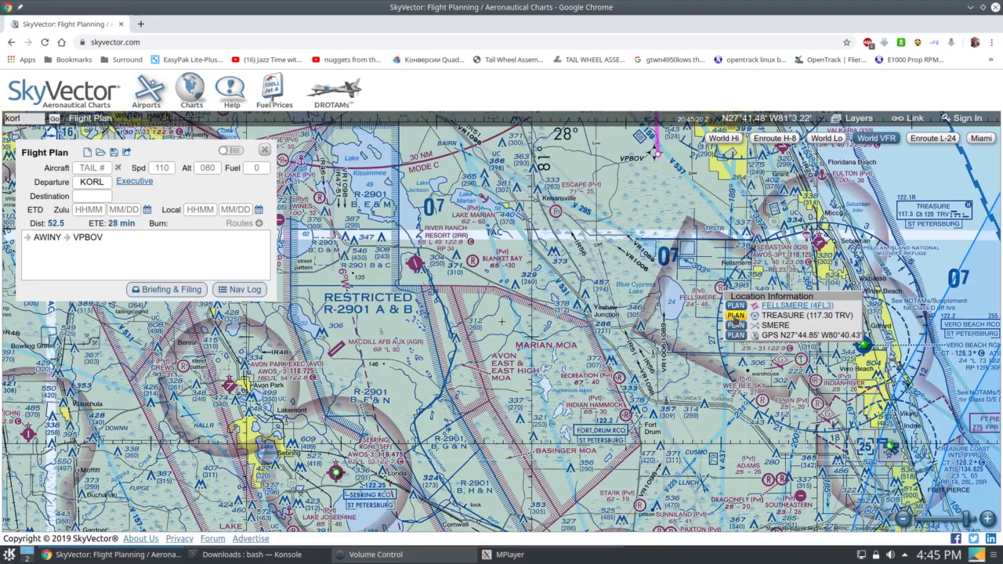
left_click(734, 316)
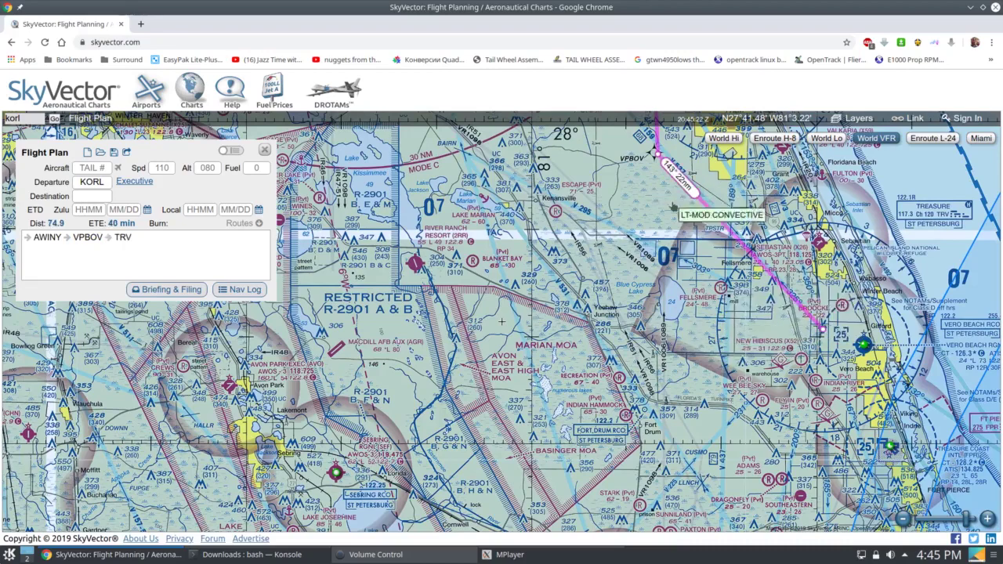
Set Vero Beach Regional (KVRB) as the flight plan's destination from the chart
left_click_drag(761, 348, 682, 277)
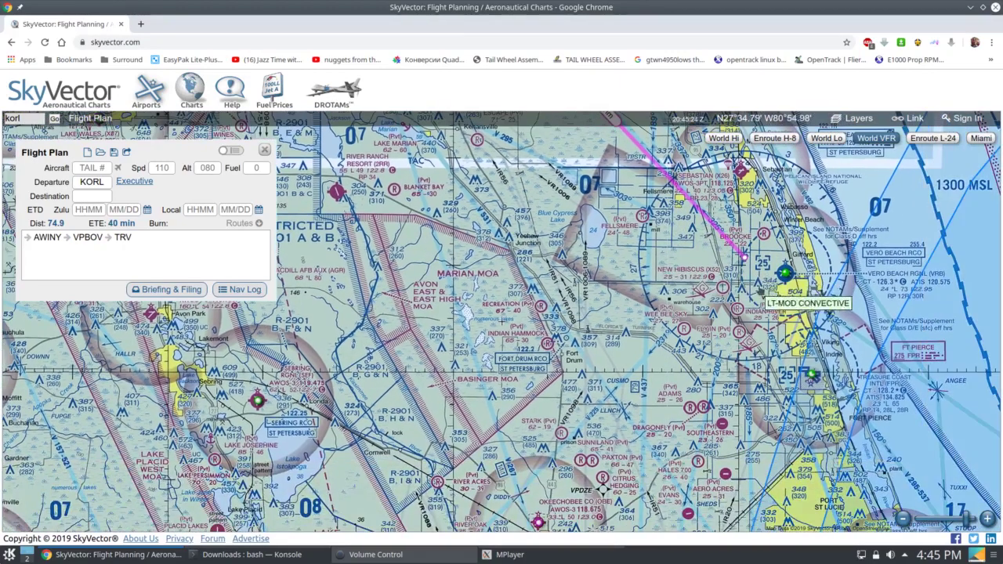
mouse_move(788, 275)
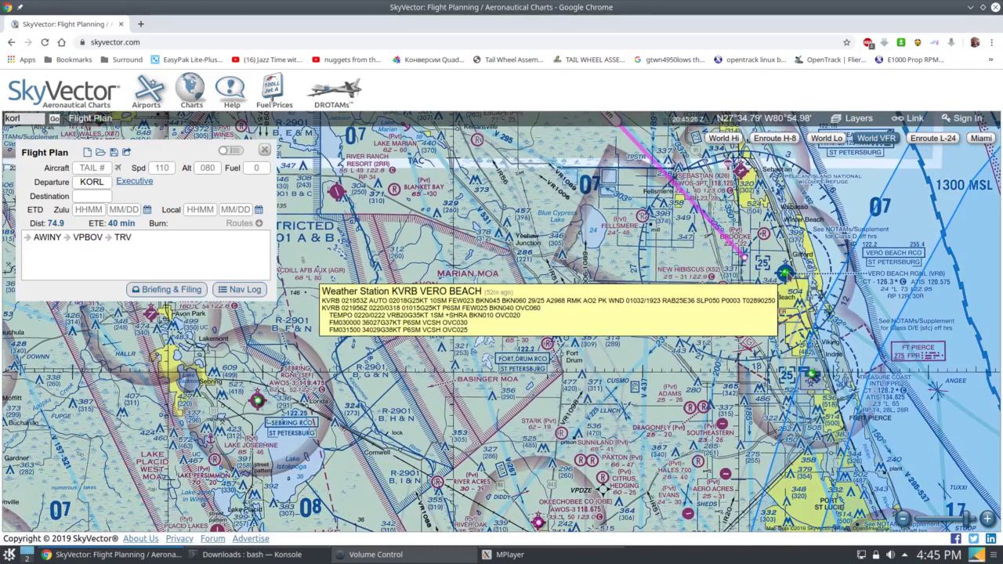
left_click(788, 276)
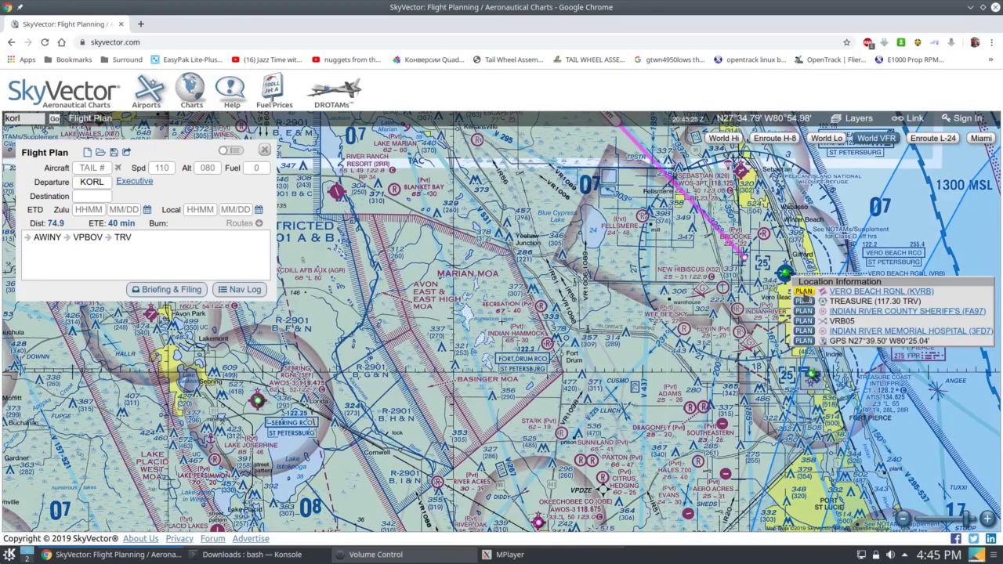
left_click(804, 291)
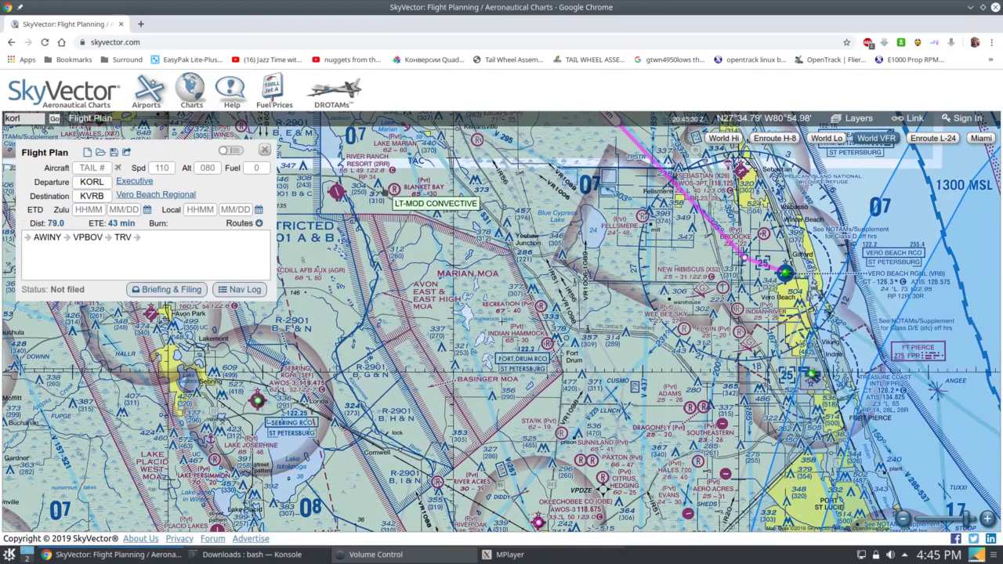
Reroute the leg between AWINY and VPBOV through the DEARY waypoint near Gamebird Groves
left_click_drag(436, 212, 469, 441)
left_click_drag(462, 227, 549, 327)
left_click_drag(467, 206, 504, 274)
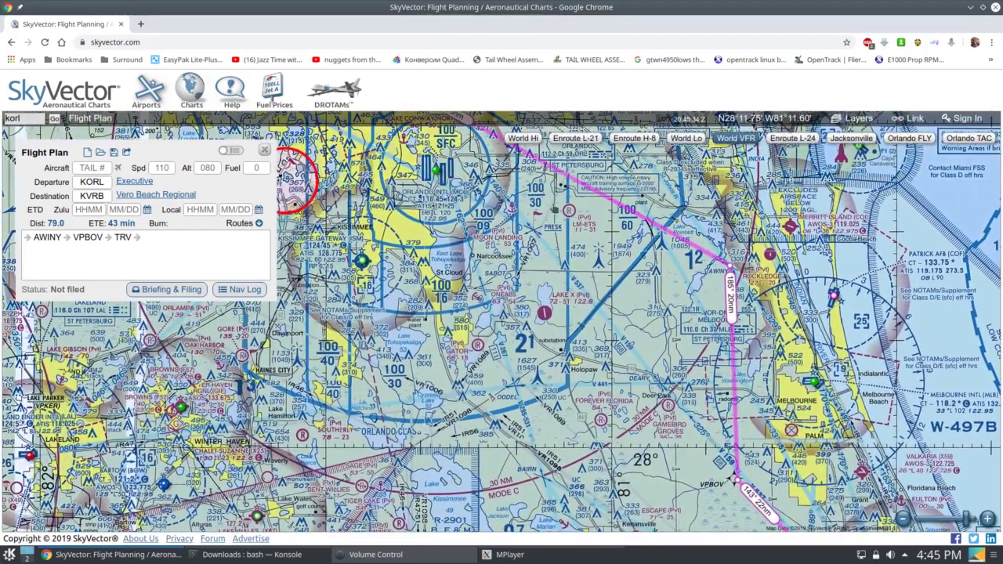
left_click_drag(692, 489, 649, 316)
left_click_drag(687, 144, 625, 232)
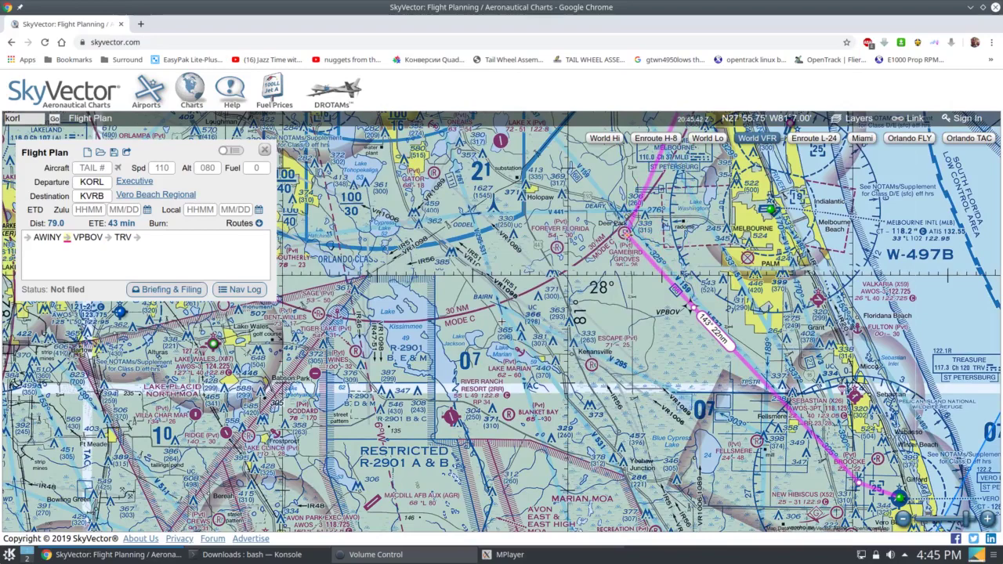
mouse_move(624, 232)
left_mouse_down()
mouse_move(723, 242)
mouse_move(624, 239)
left_mouse_up()
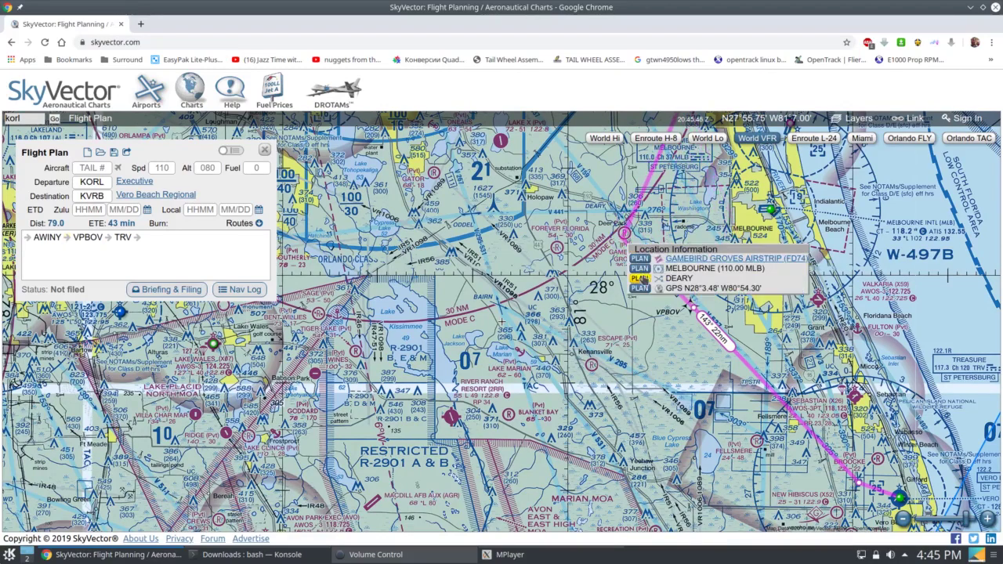
left_click(641, 275)
left_click_drag(572, 341, 608, 521)
left_click_drag(543, 443, 627, 335)
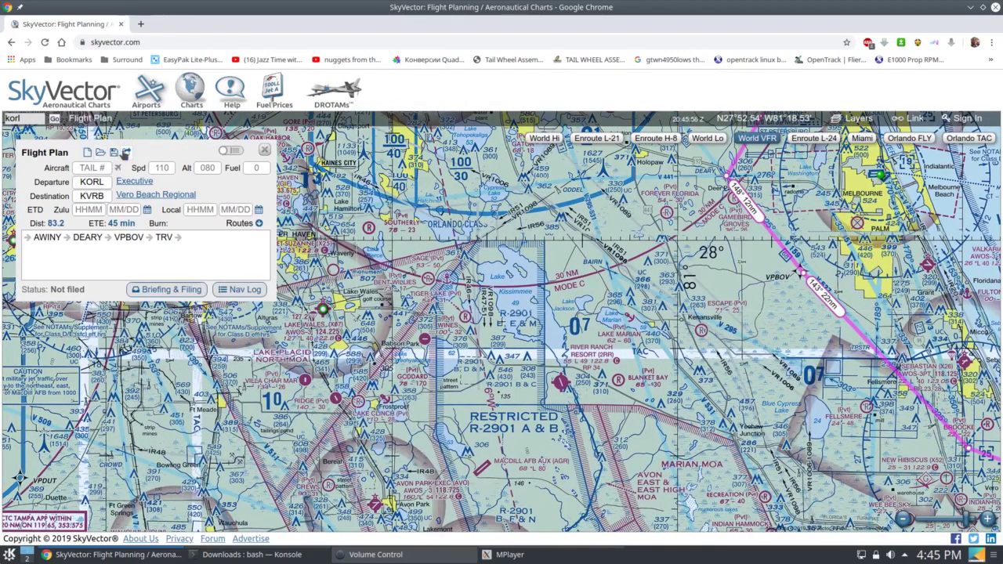
Export the flight plan by downloading it as a Garmin .fpl file
left_click(127, 152)
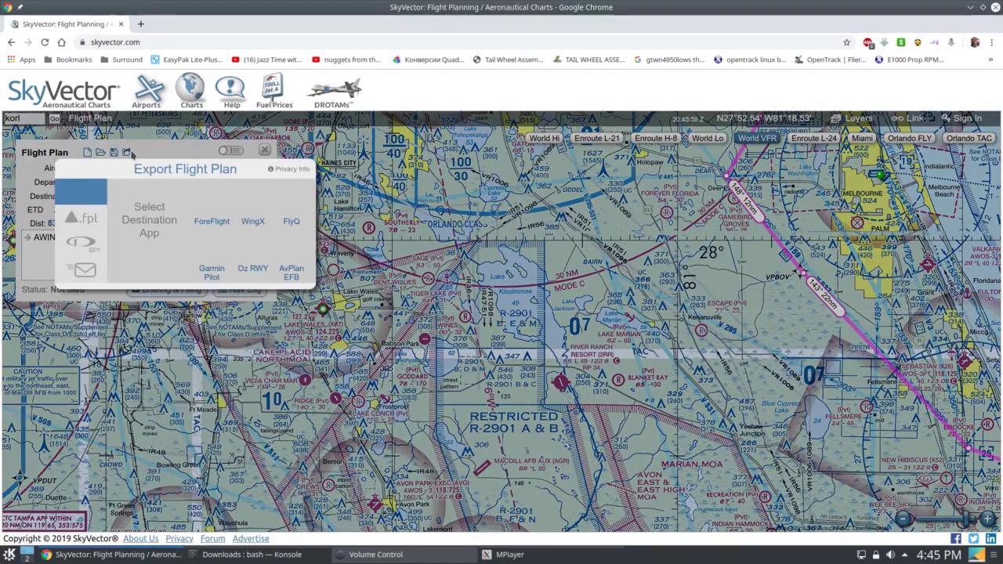
left_click(78, 218)
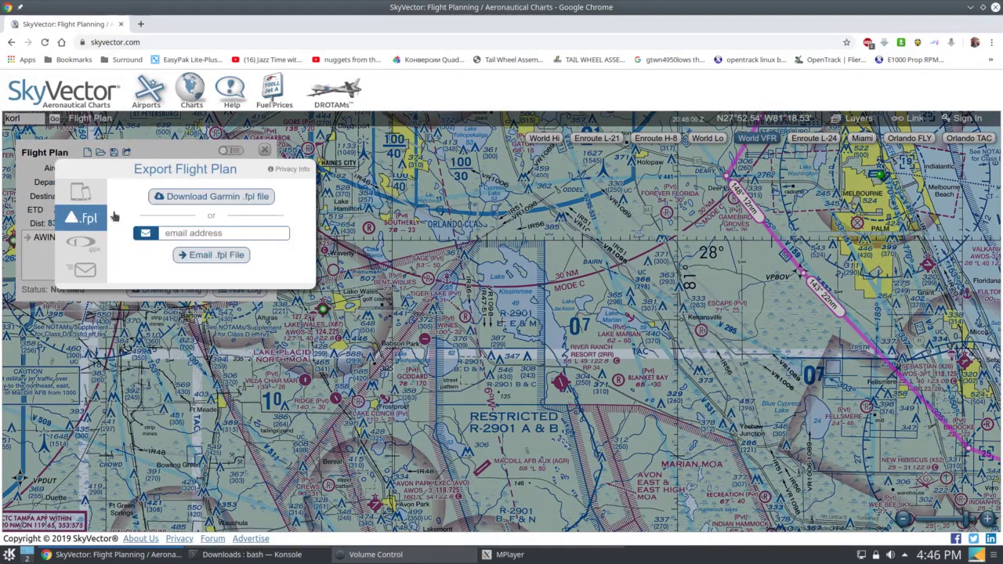
left_click(263, 196)
Switch to Konsole and start an fpltofms command for the downloaded KVRB.fpl, listing file names that begin with K
mouse_move(441, 561)
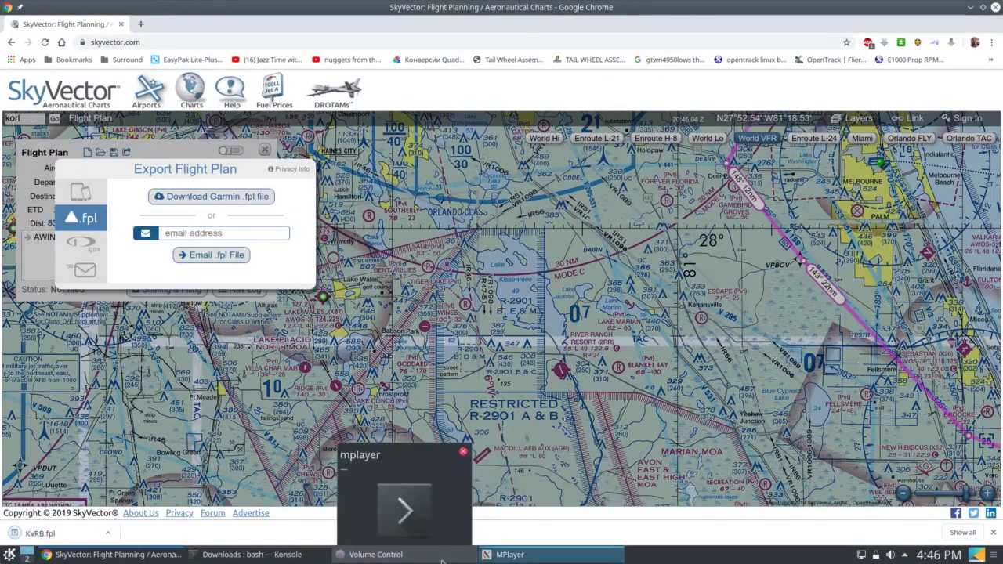
left_click(291, 559)
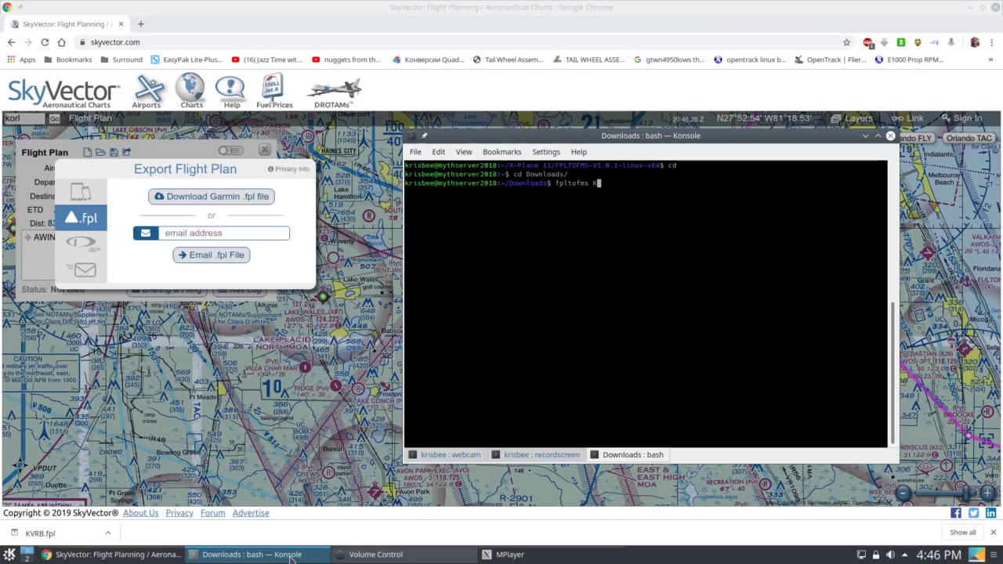
key("Tab")
key("Tab")
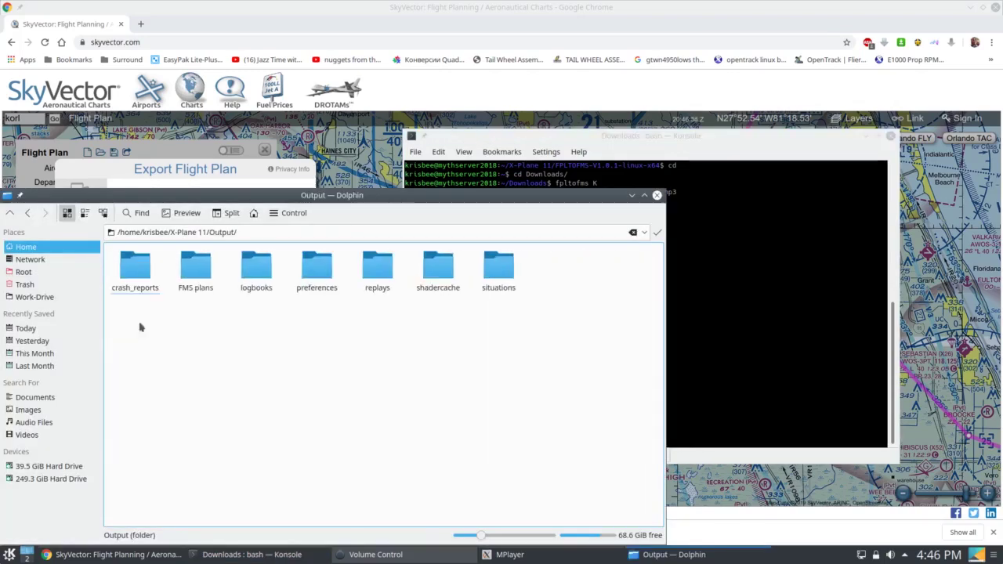
Paste KVRB.fms into the FMS plans folder inside X-Plane 11/Output
left_click(195, 266)
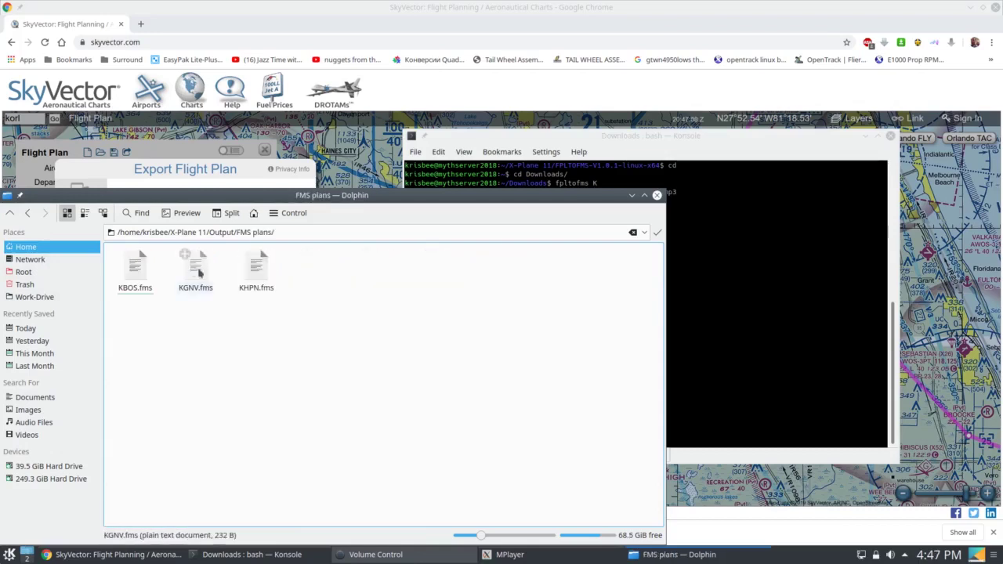
key("ctrl+v")
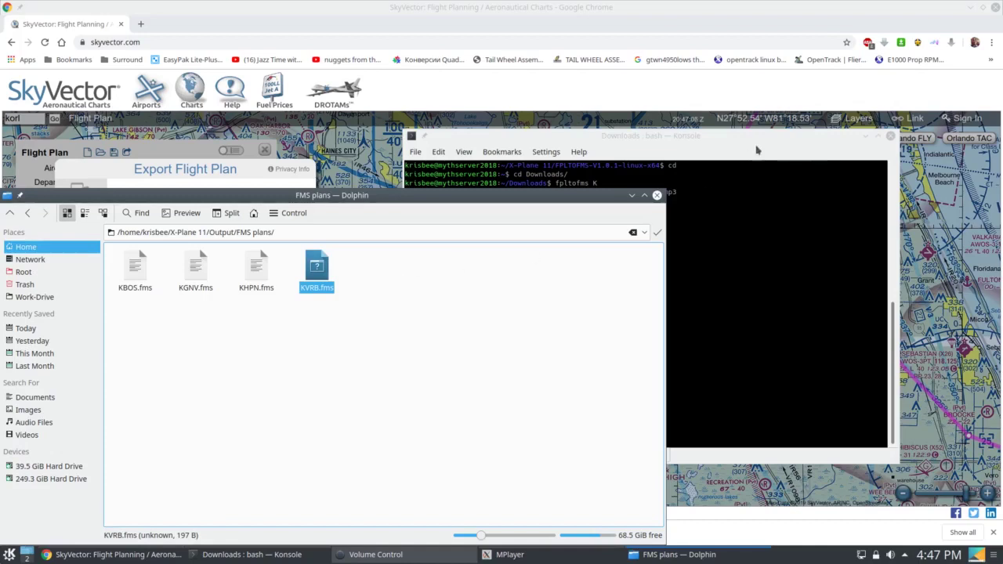
Launch X-Plane 11 and power up the parked aircraft by switching on the master and avionics switches
left_click(10, 555)
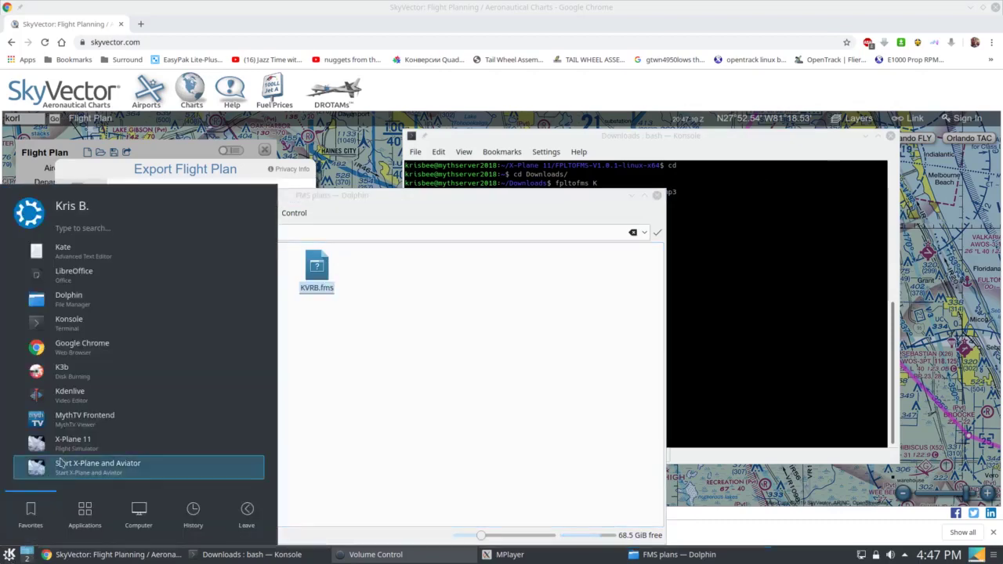
left_click(72, 441)
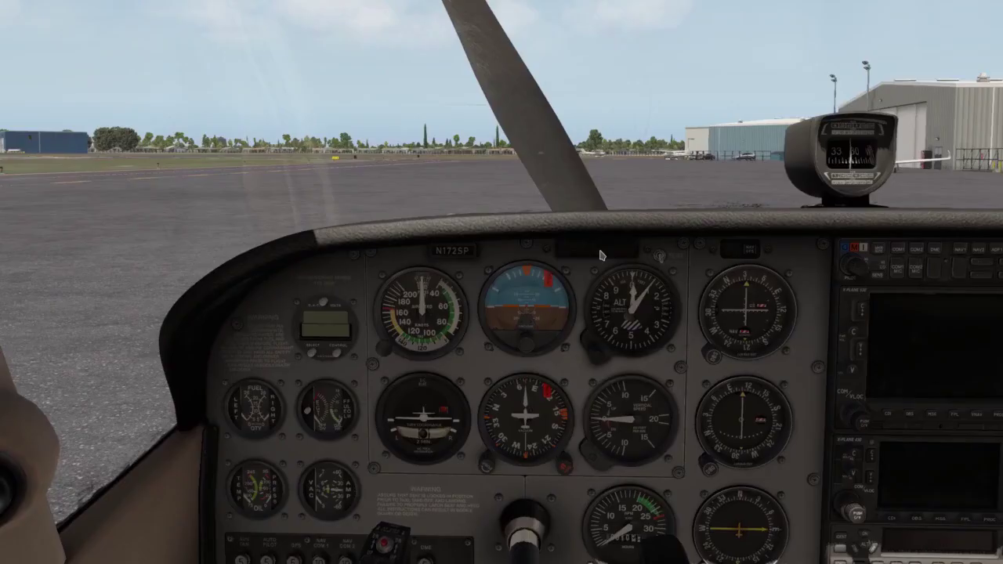
left_click_drag(599, 250, 568, 362)
left_click(531, 354)
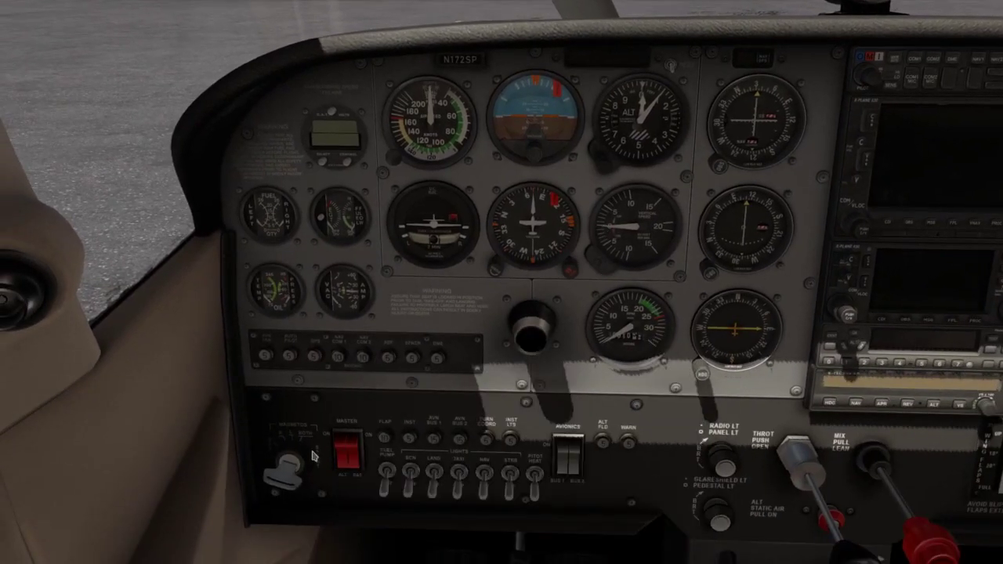
left_click(350, 444)
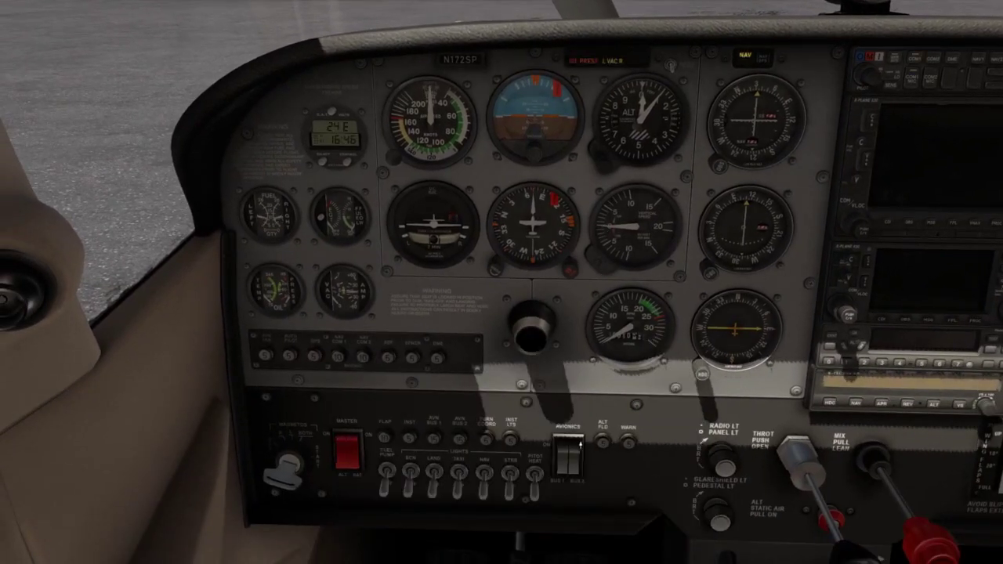
left_click(580, 447)
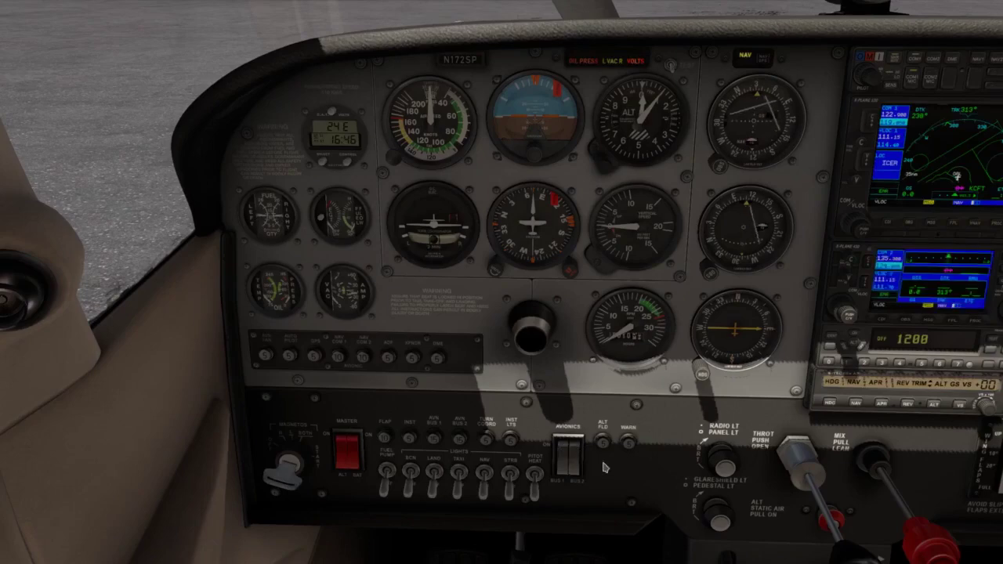
Pop out the X-Plane 530 GPS over the lower instrument panel and bring up its flight plan catalog
left_click(922, 141)
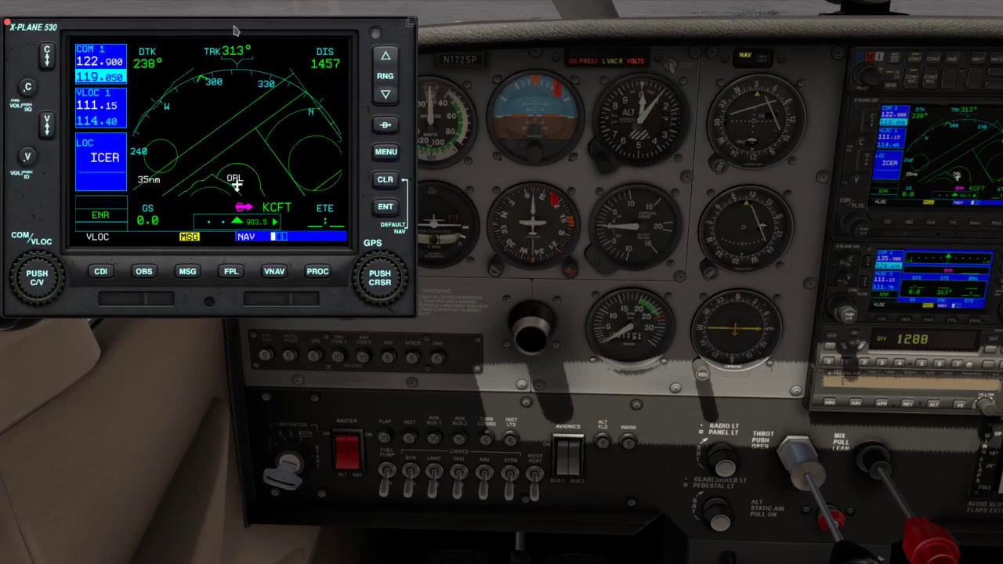
left_click_drag(234, 30, 454, 209)
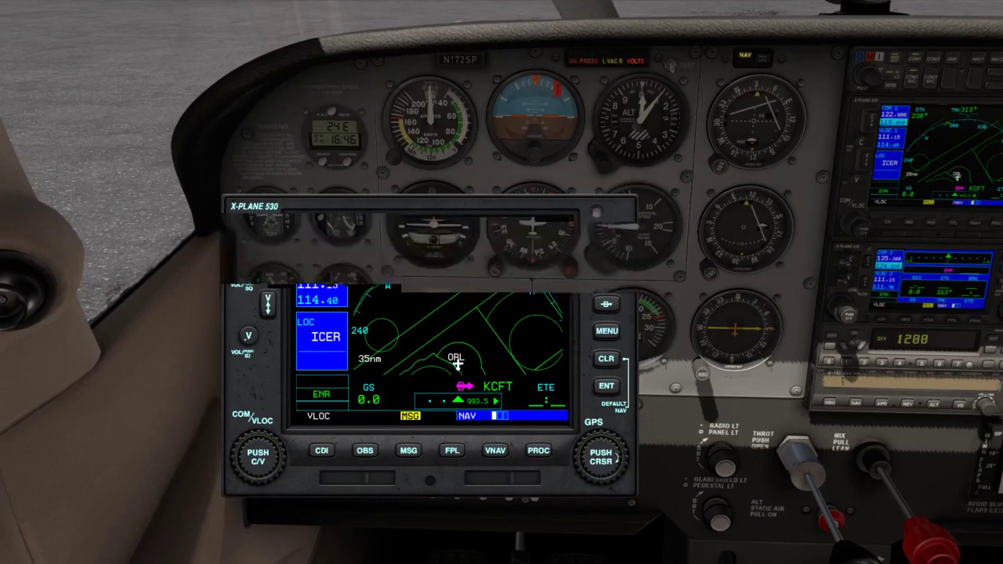
left_click(452, 451)
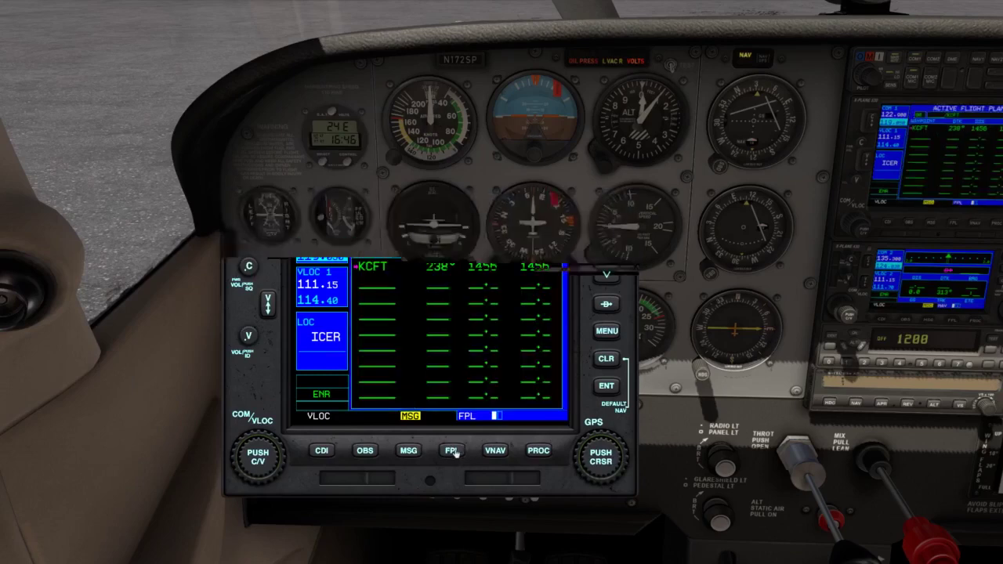
left_click(607, 333)
left_click(608, 332)
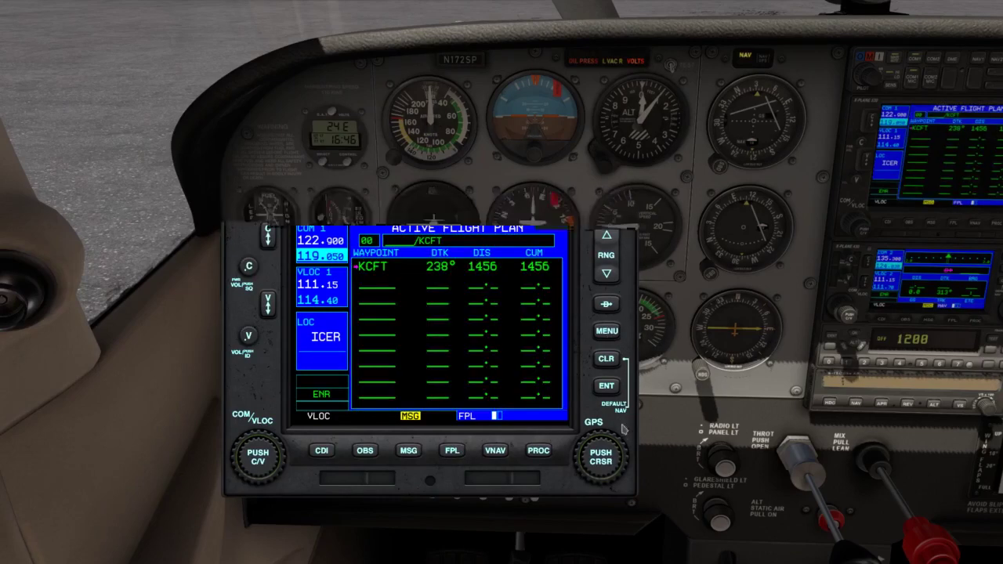
left_click(617, 452)
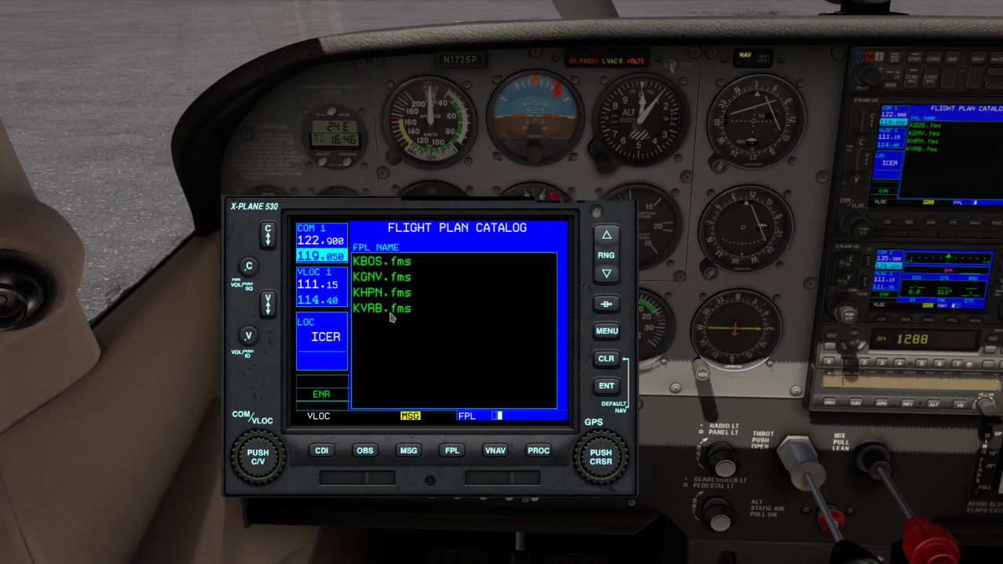
Load KVRB.fms from the flight plan catalog and display the active flight plan's waypoint list
left_click(616, 456)
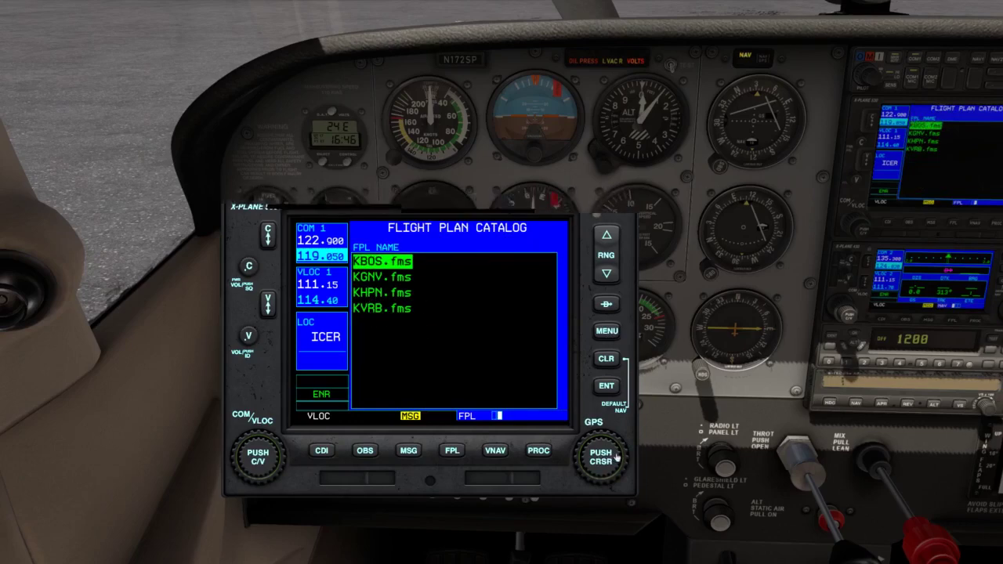
scroll(616, 457, "down", 3)
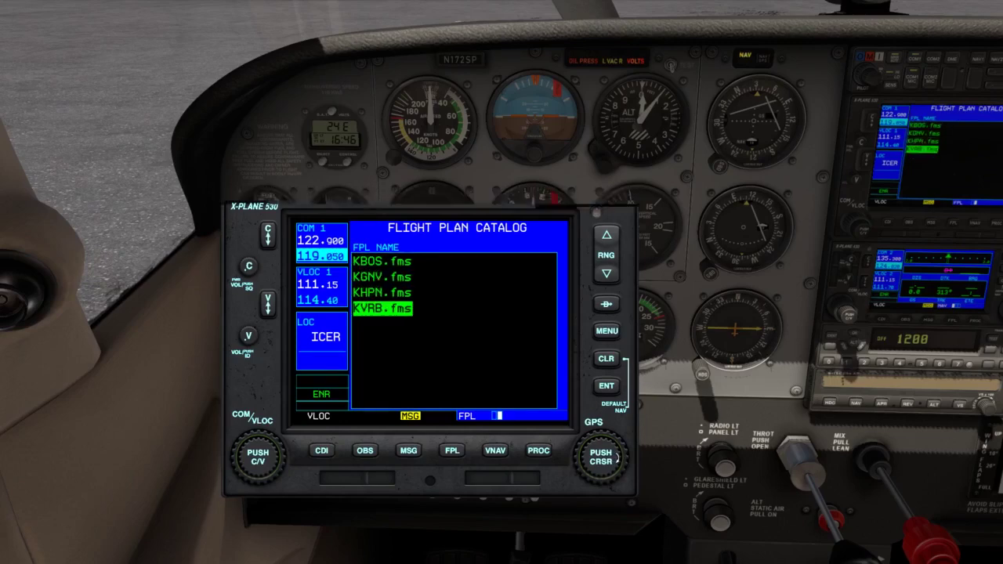
left_click(610, 380)
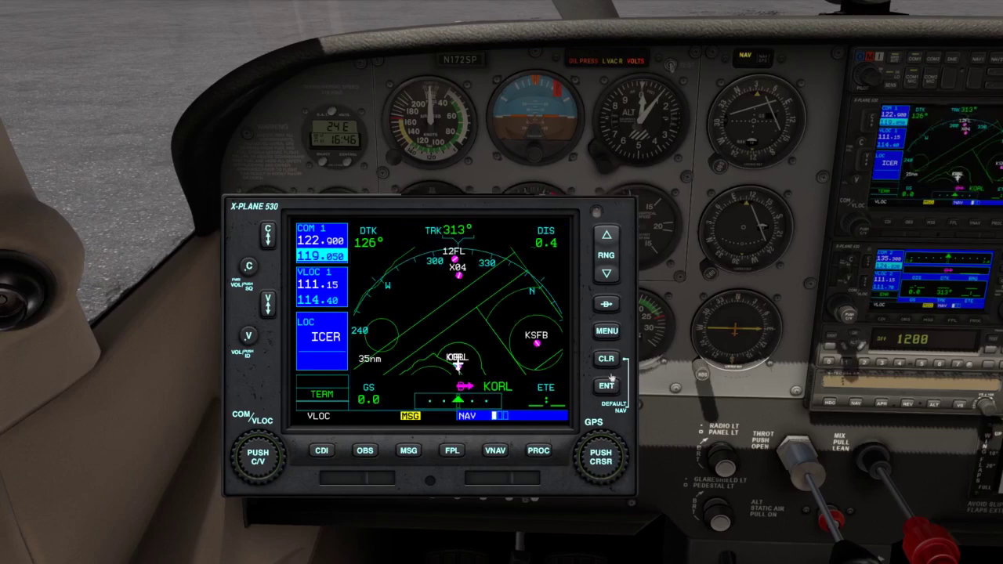
left_click(453, 452)
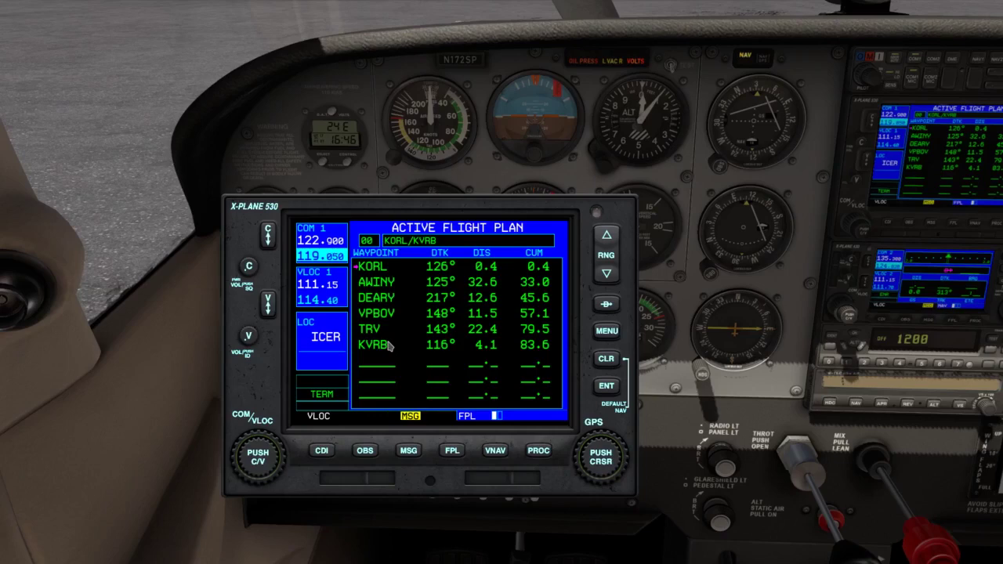
key("super")
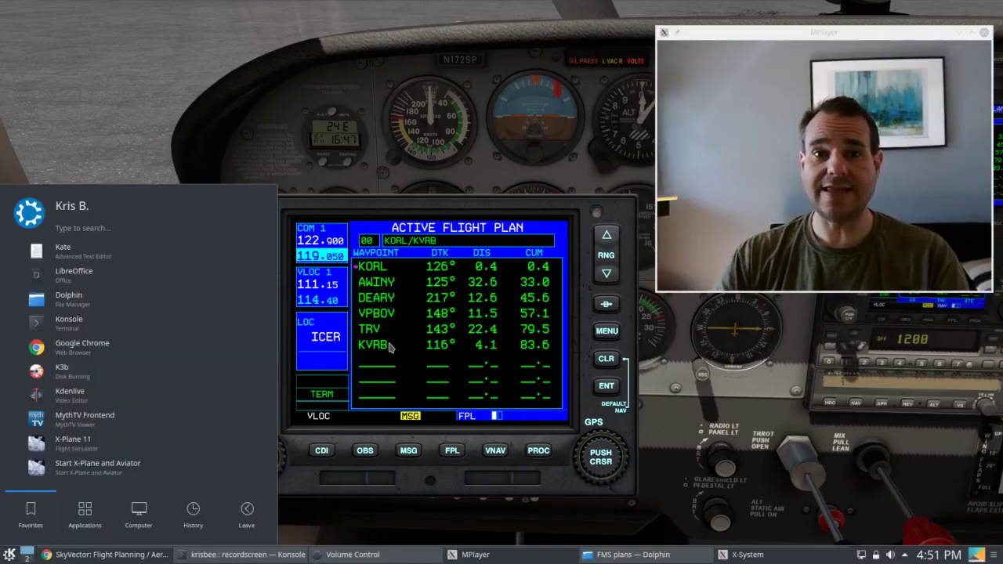
mouse_move(532, 560)
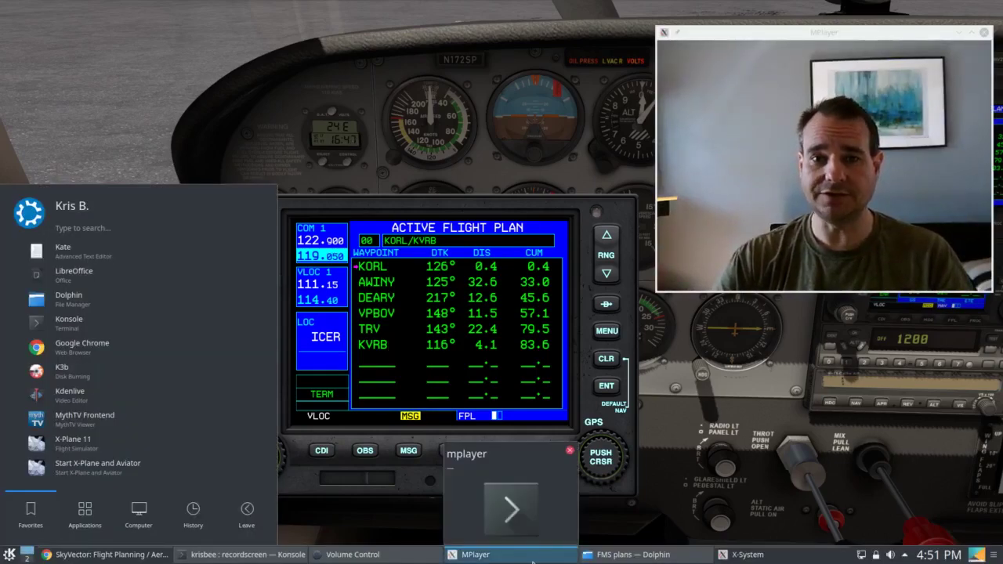